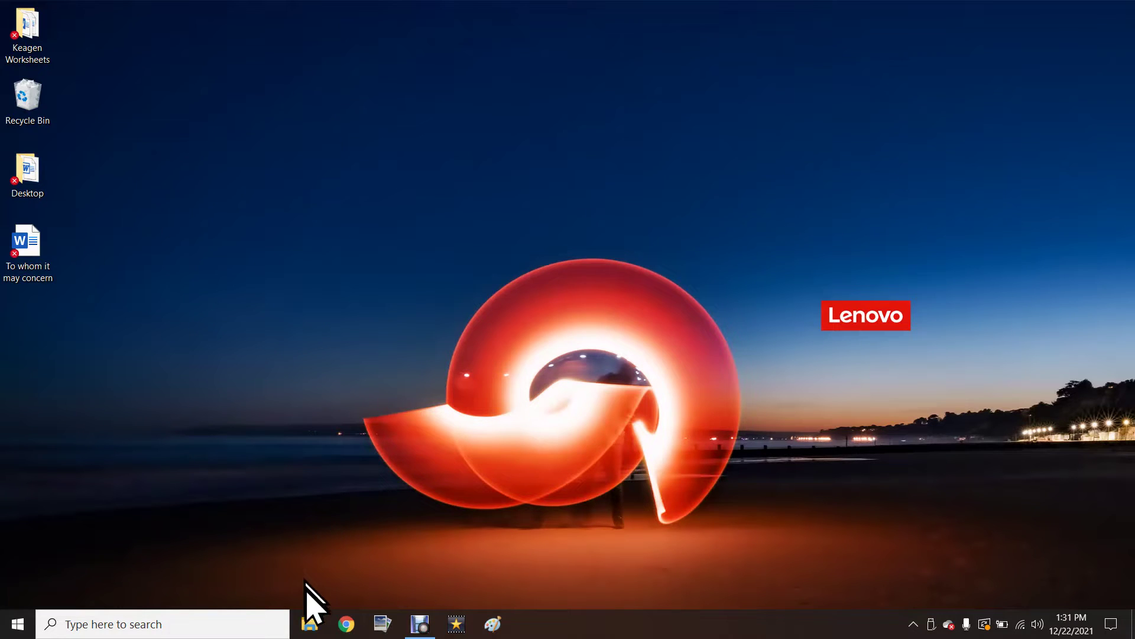
Open File Explorer from the taskbar, resize its window, then close it.
left_click(309, 623)
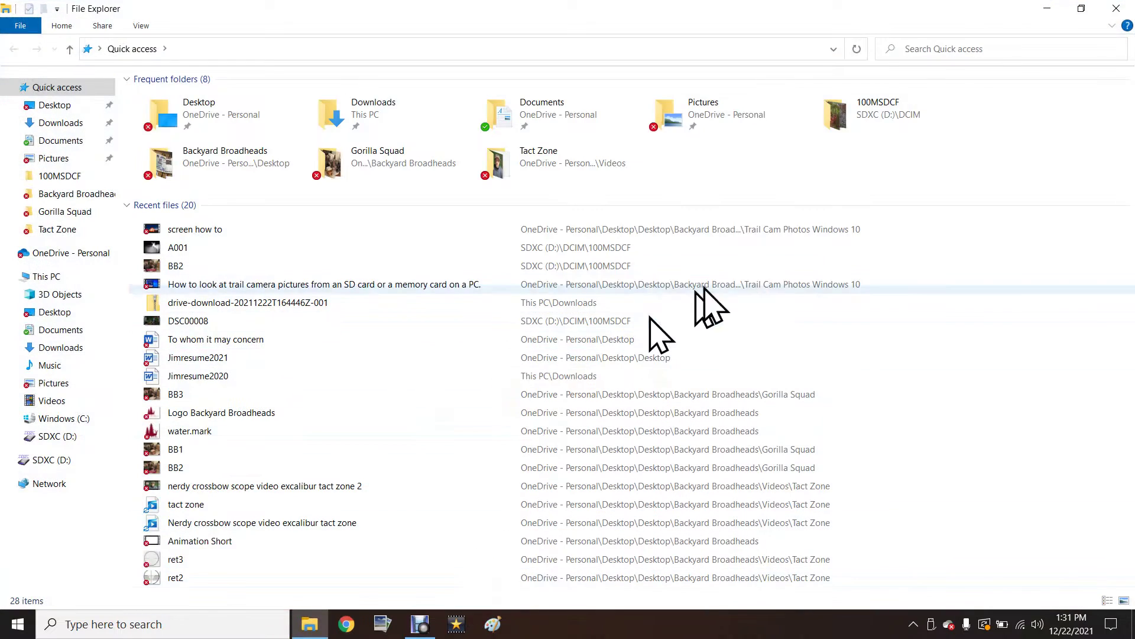
left_click(1083, 9)
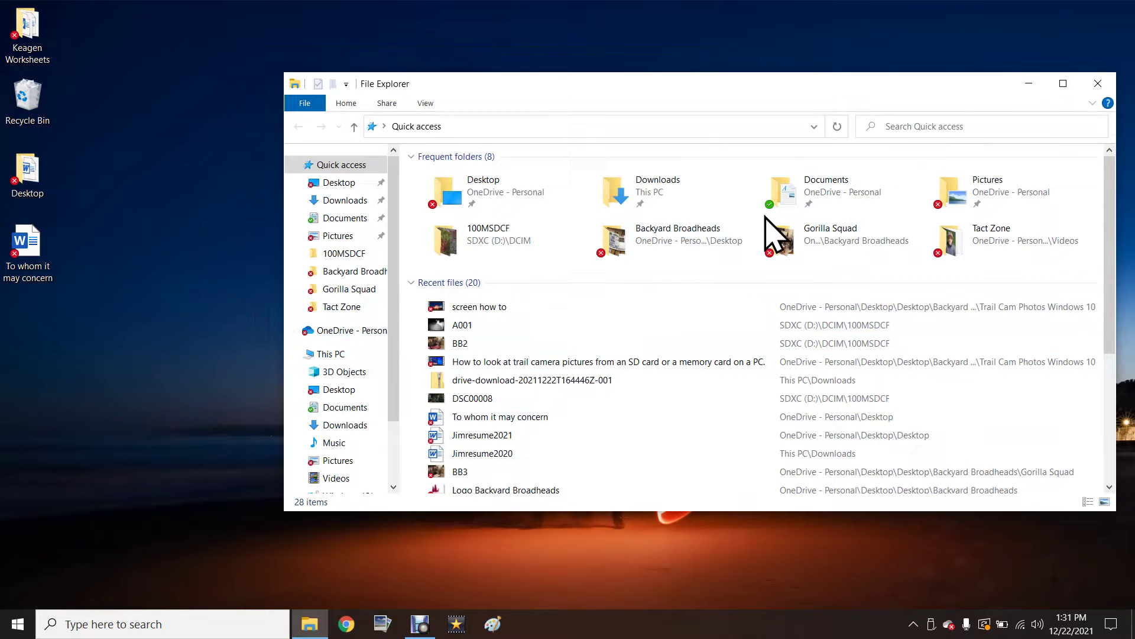
left_click(1099, 84)
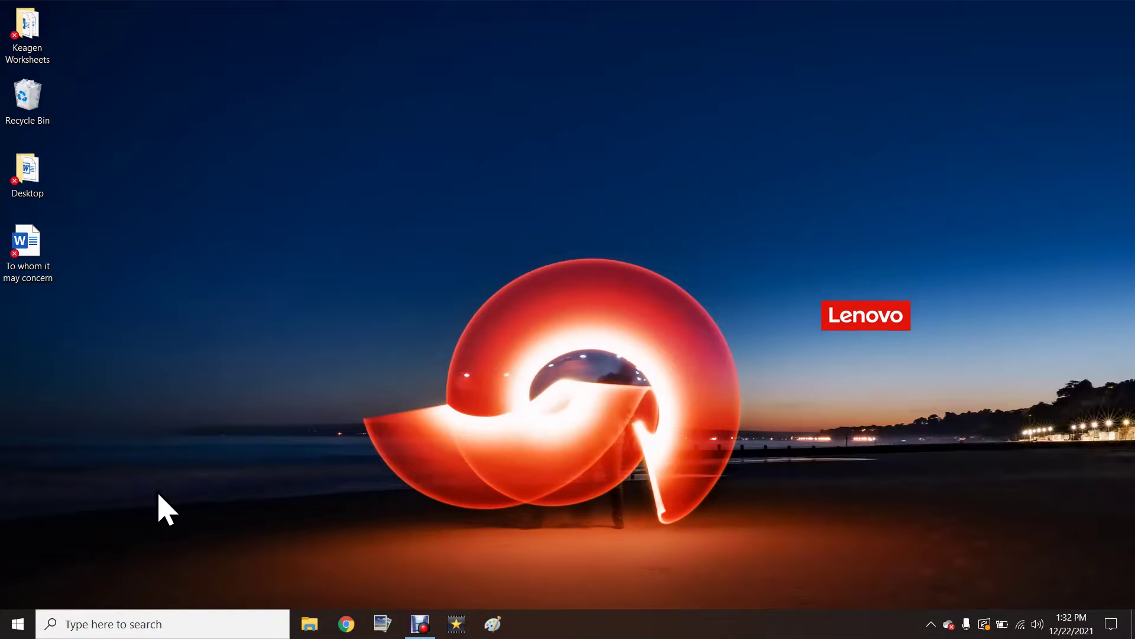
Search Windows for 'file', then dismiss the search panel twice.
left_click(77, 623)
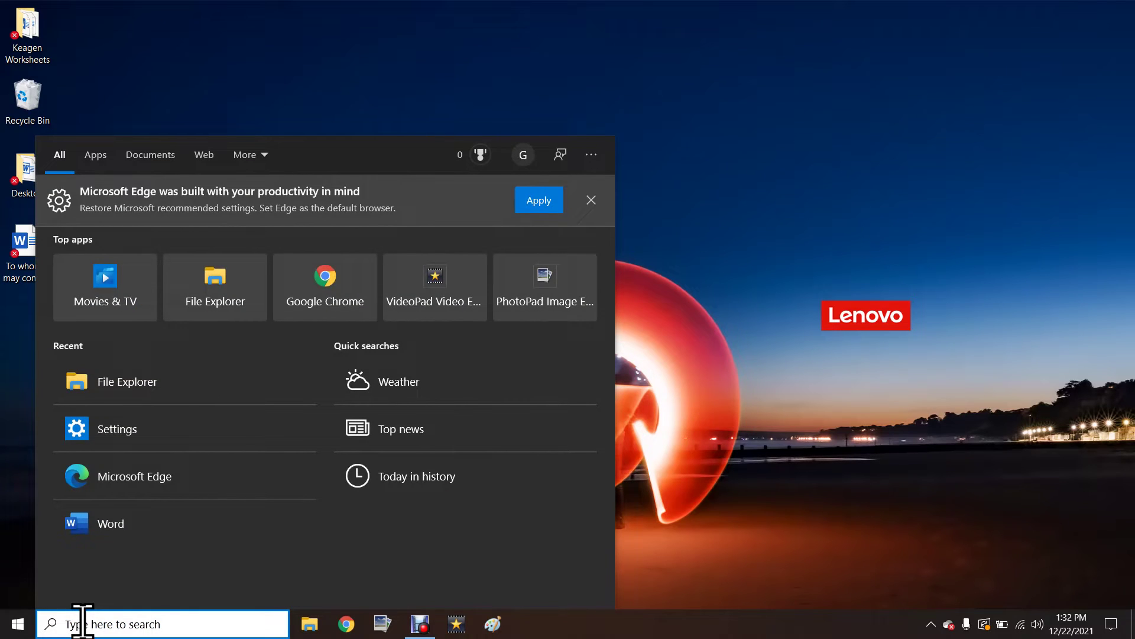
type("fil")
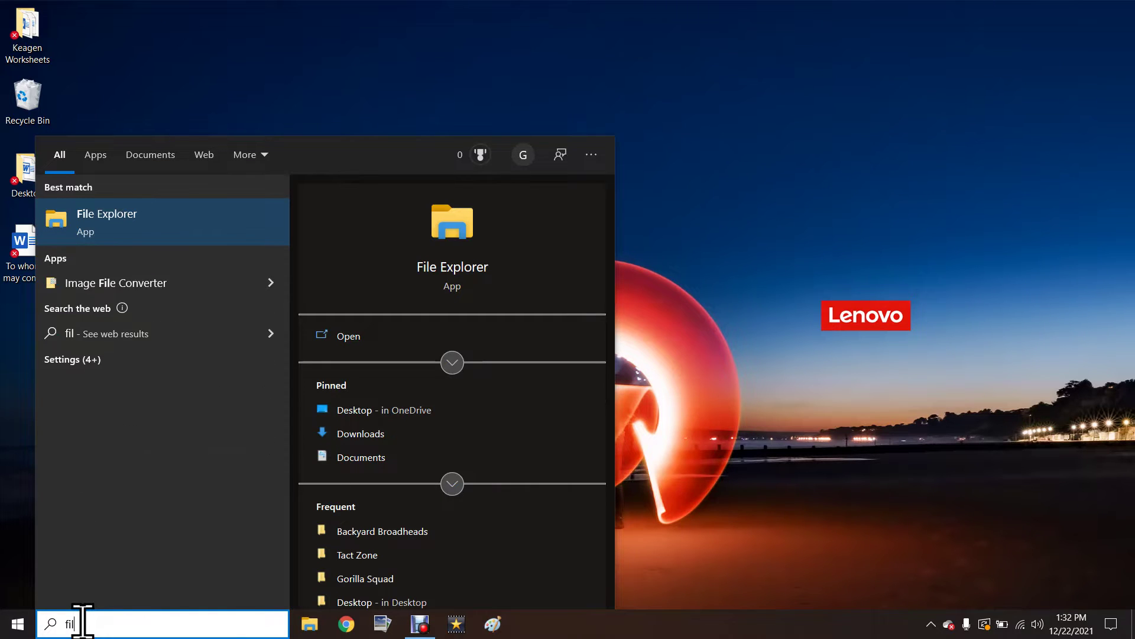
type("e")
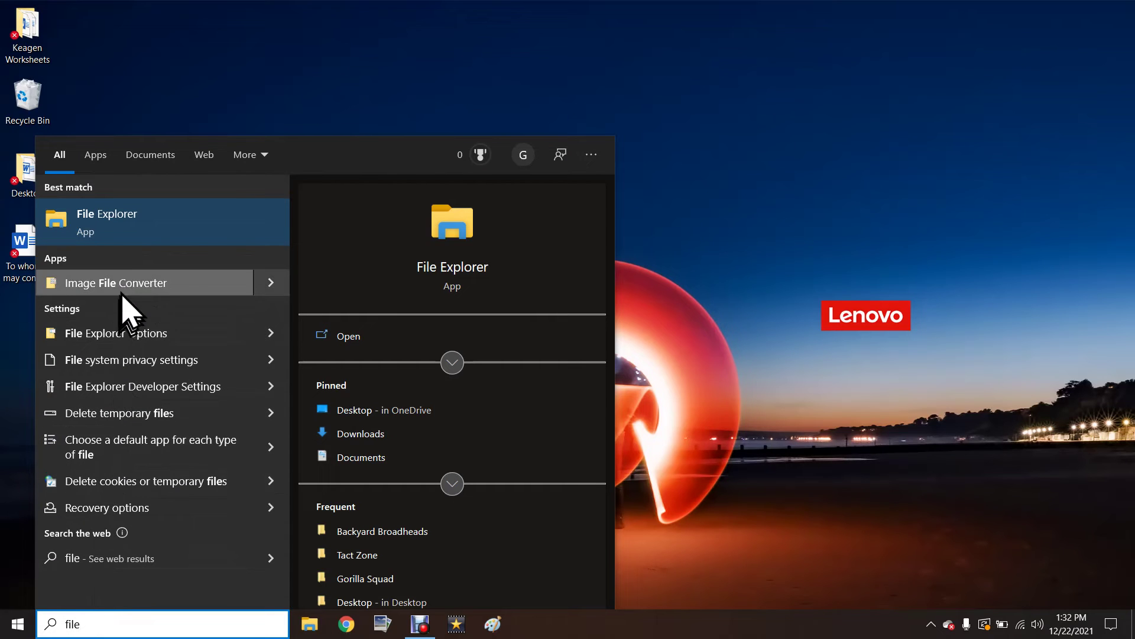
left_click(130, 224)
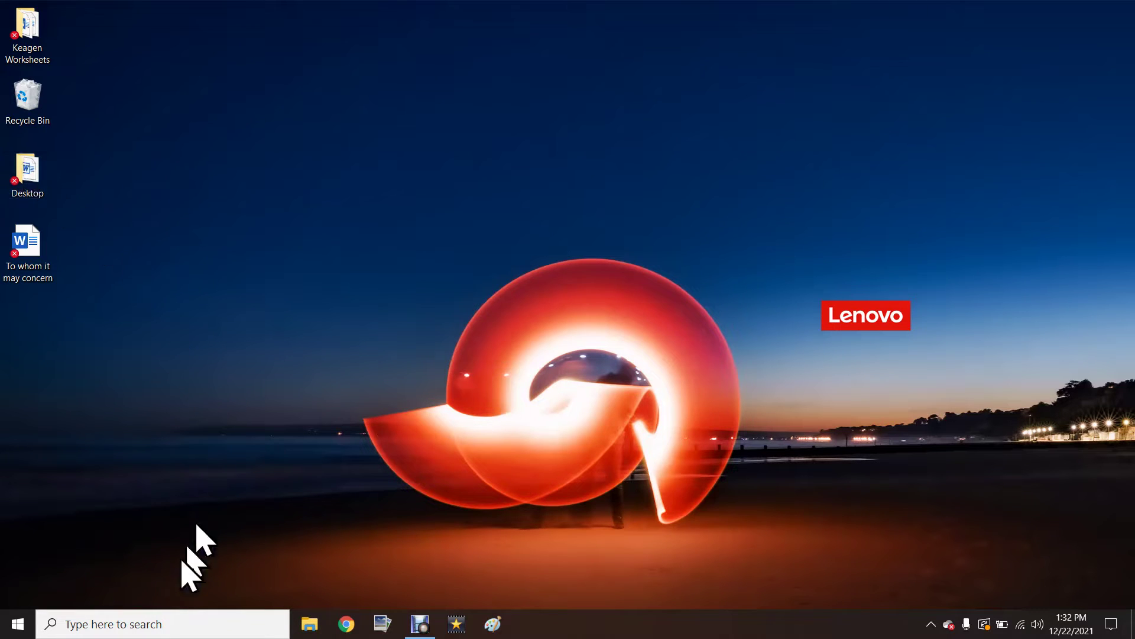
left_click(121, 622)
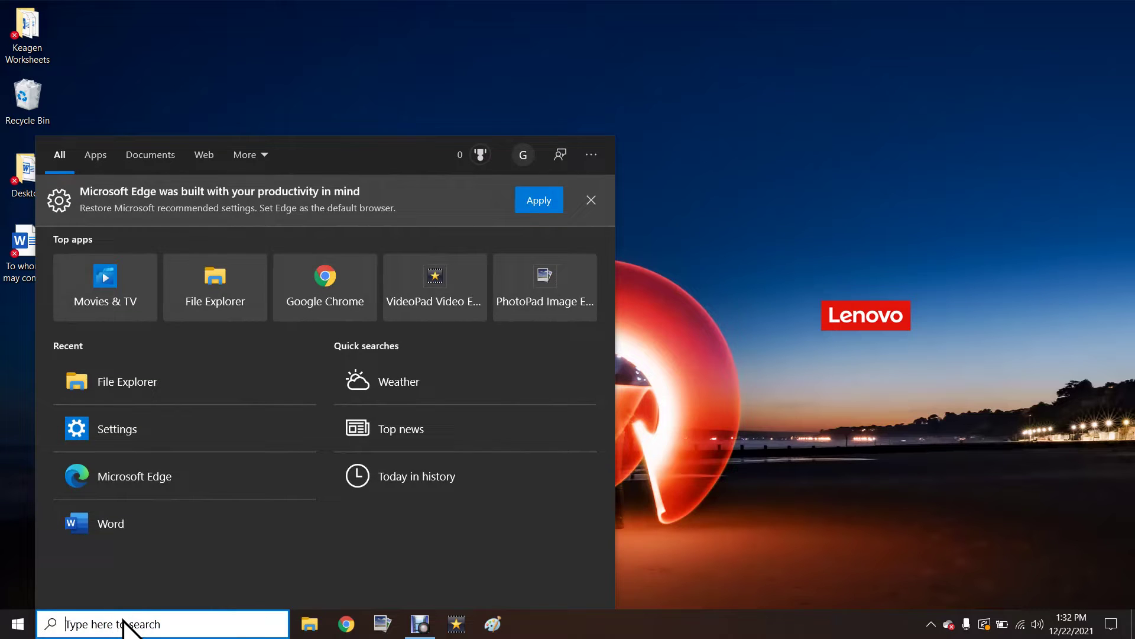
left_click(759, 299)
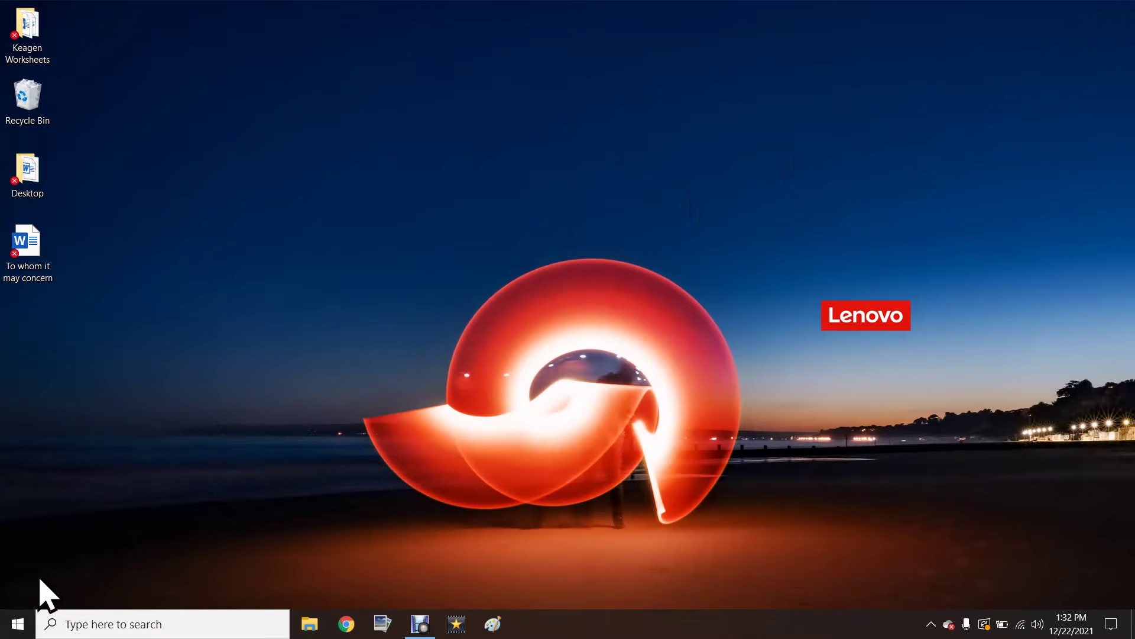
Search 'fil' and bring up the options menu on the File Explorer best match.
left_click(85, 619)
type("f")
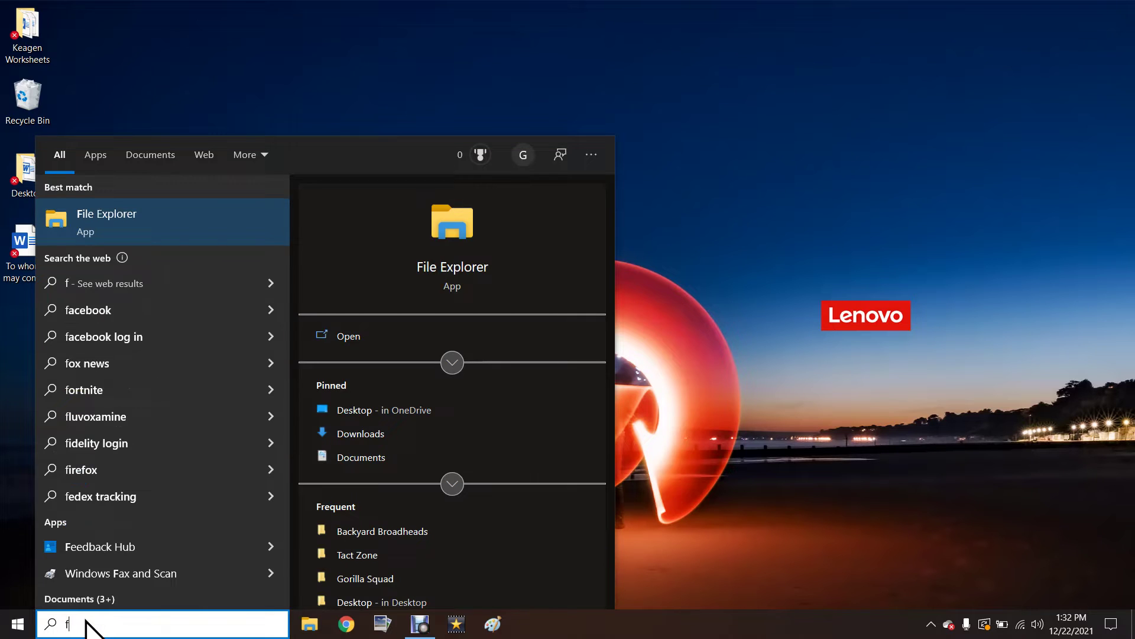
type("il")
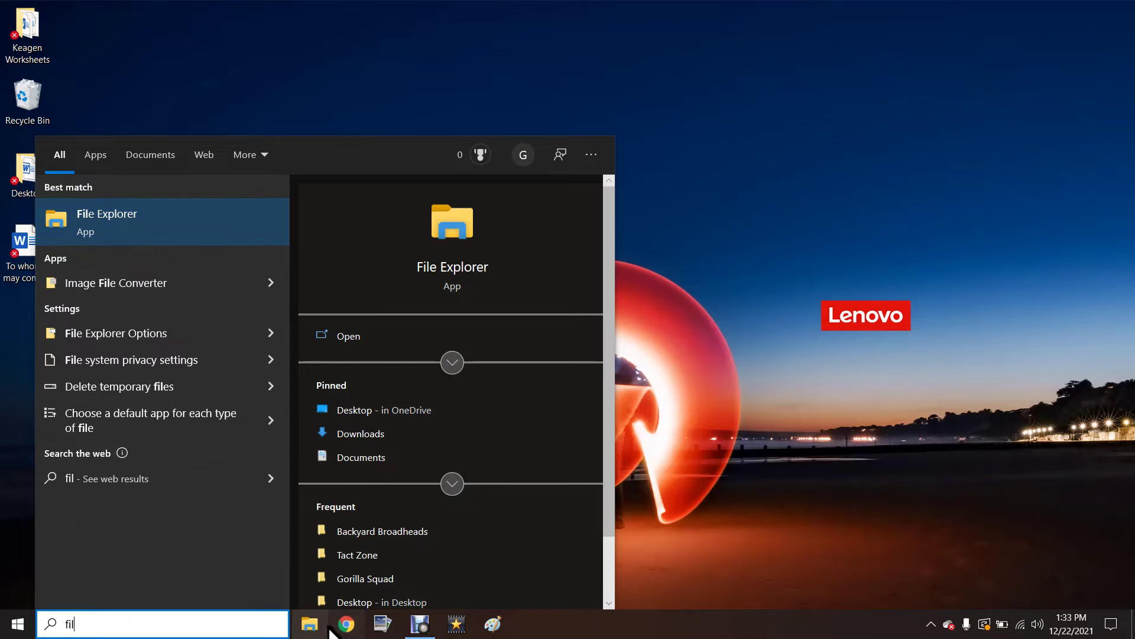
right_click(104, 217)
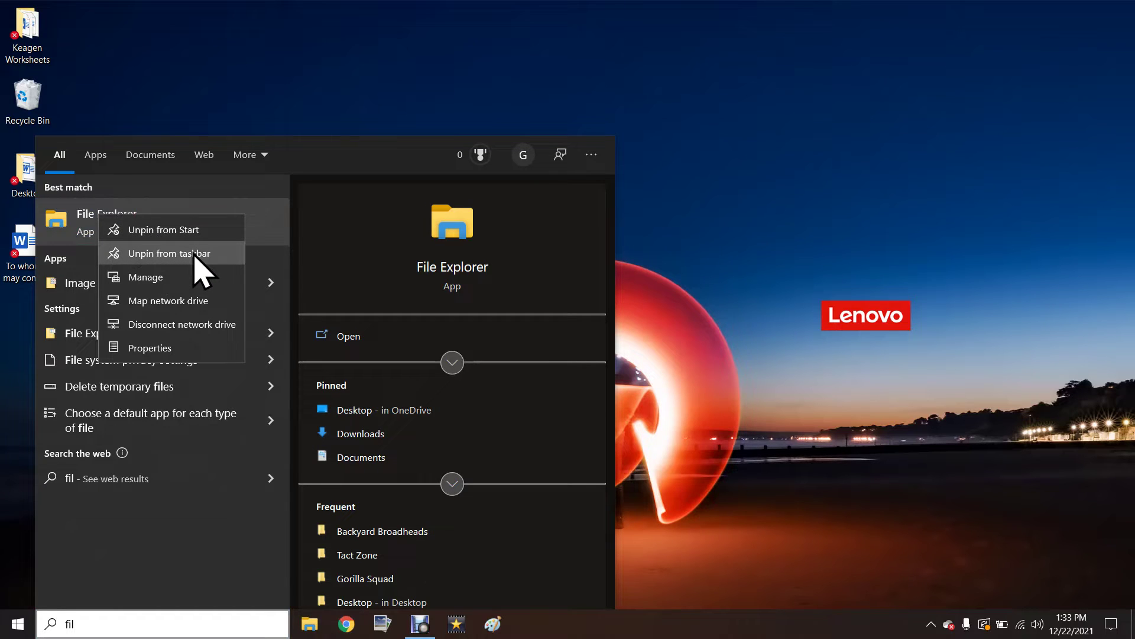
Launch File Explorer from the search result, move its window, and maximize it.
left_click(74, 233)
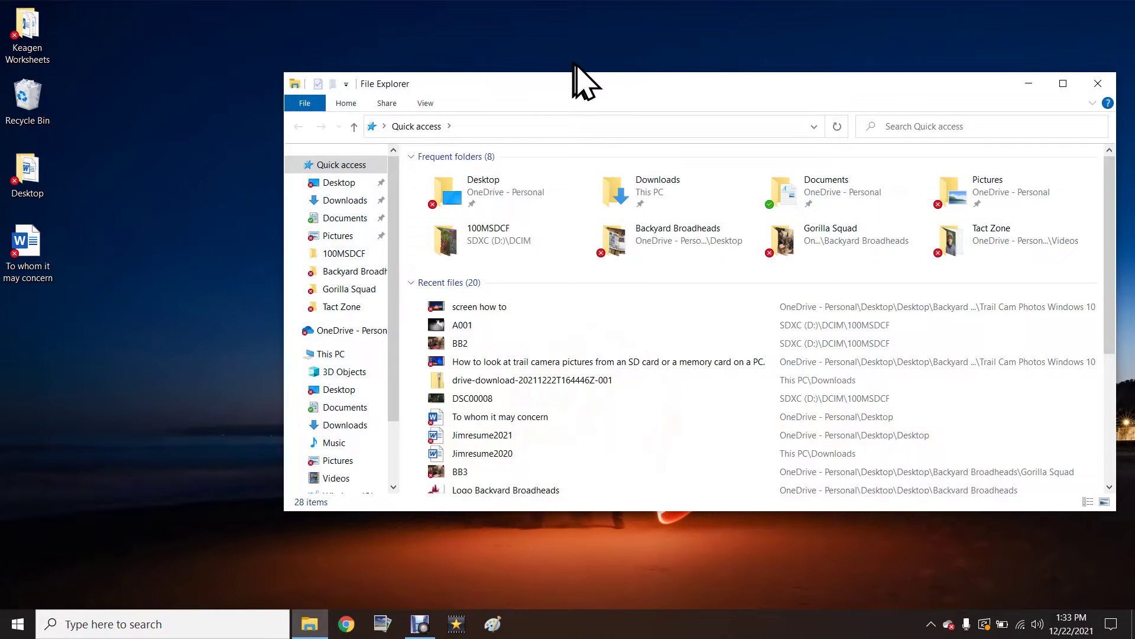
left_click_drag(594, 83, 448, 75)
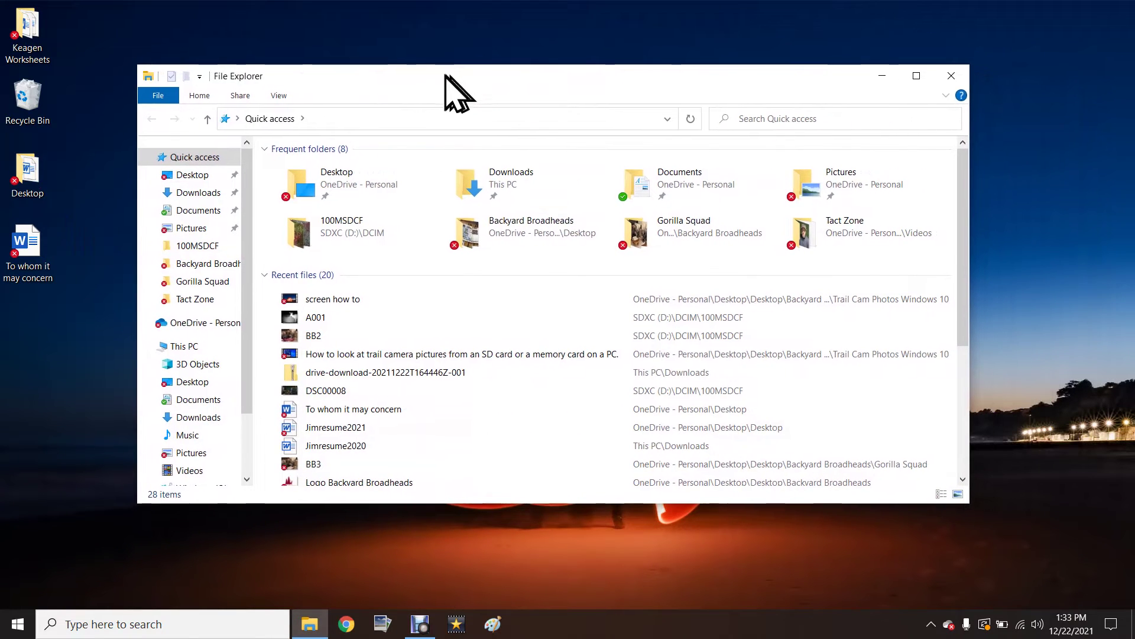
left_click(917, 77)
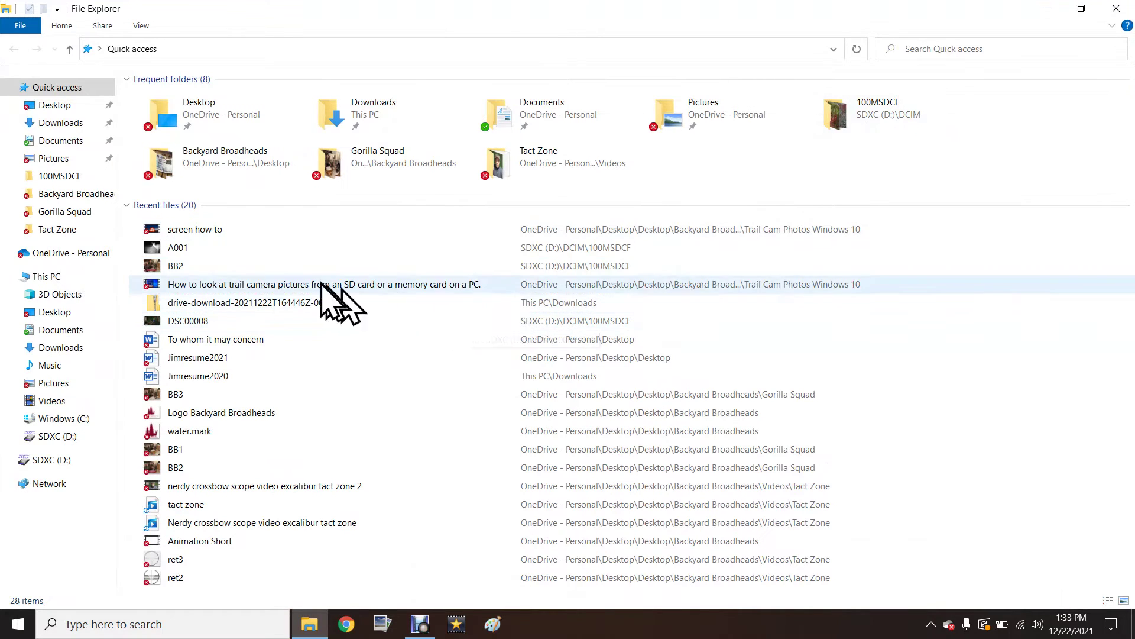
mouse_move(184, 346)
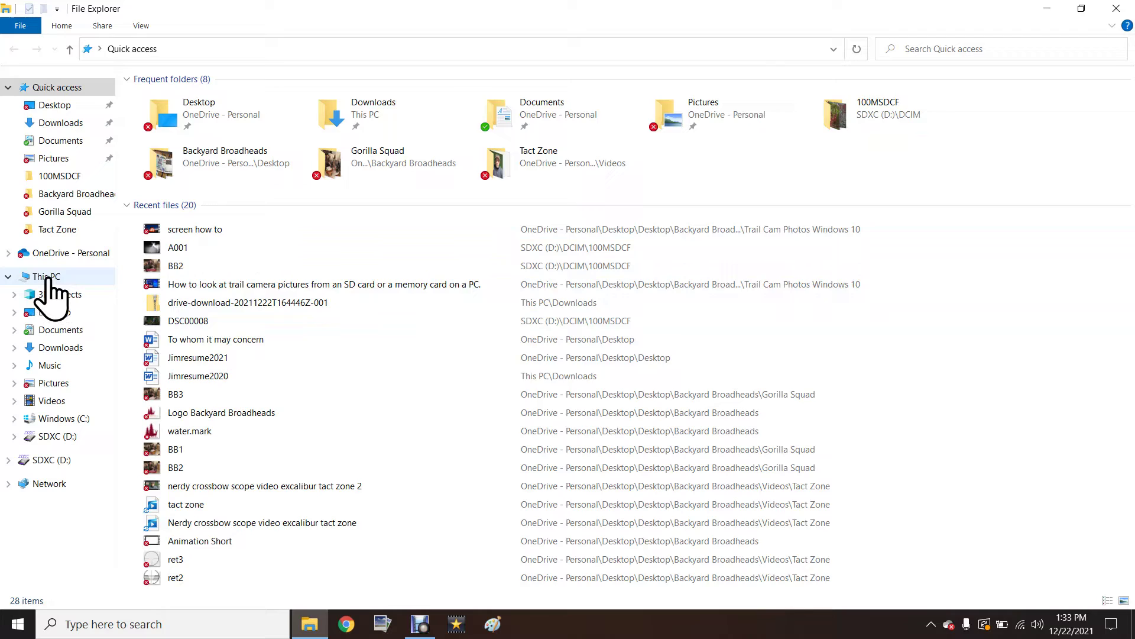
Go to This PC, look inside Windows (C:), return, and select the SDXC (D:) drive.
left_click(48, 278)
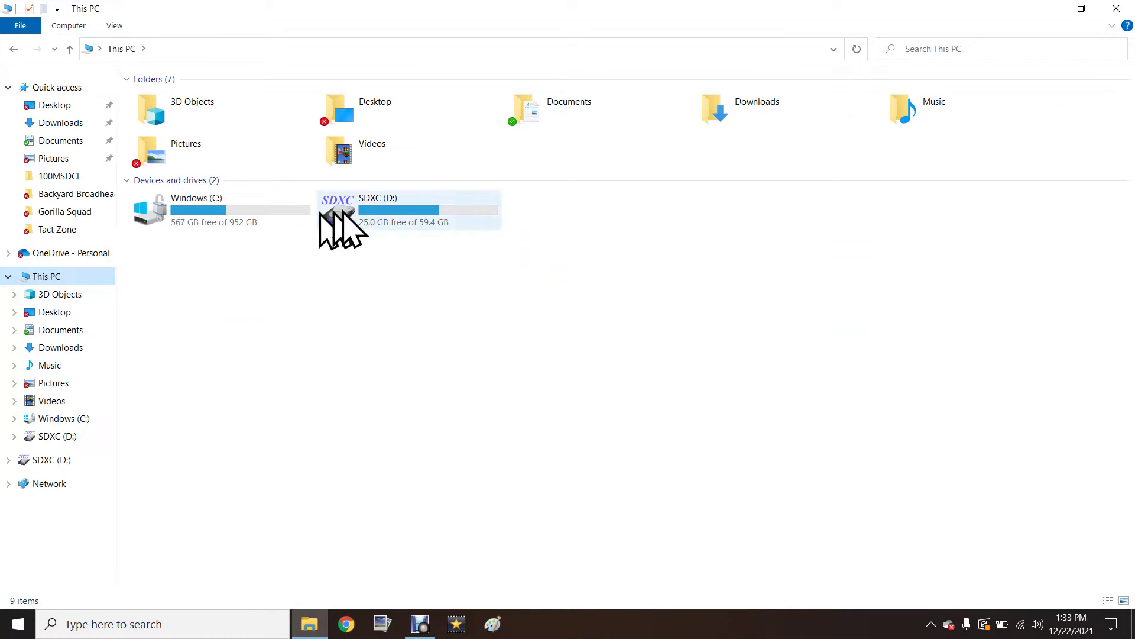
double_click(214, 204)
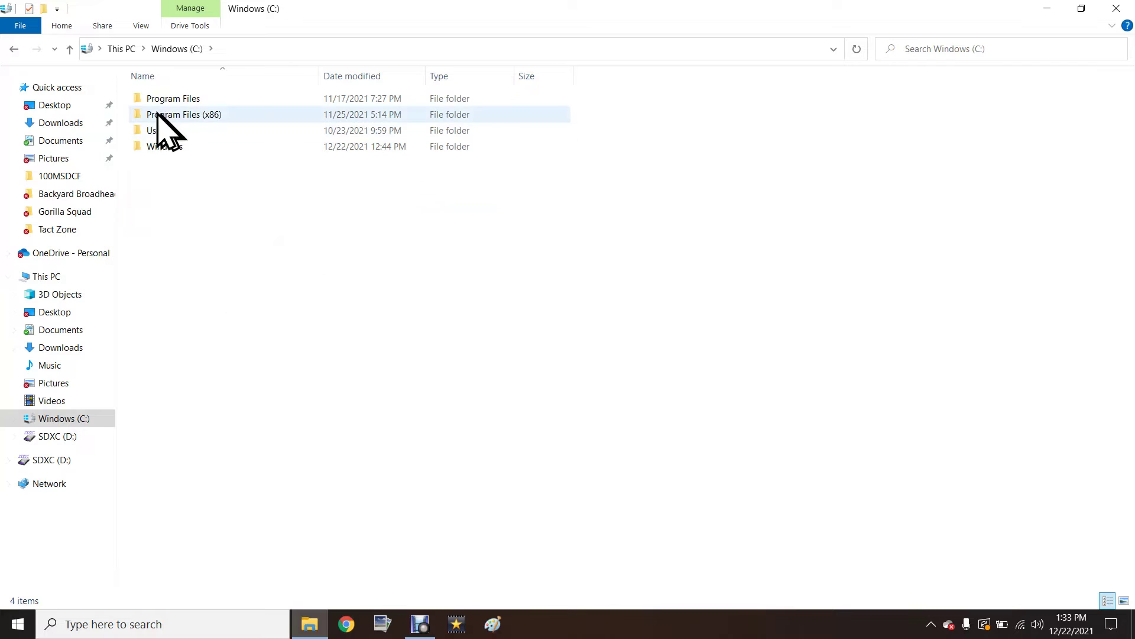
left_click(15, 48)
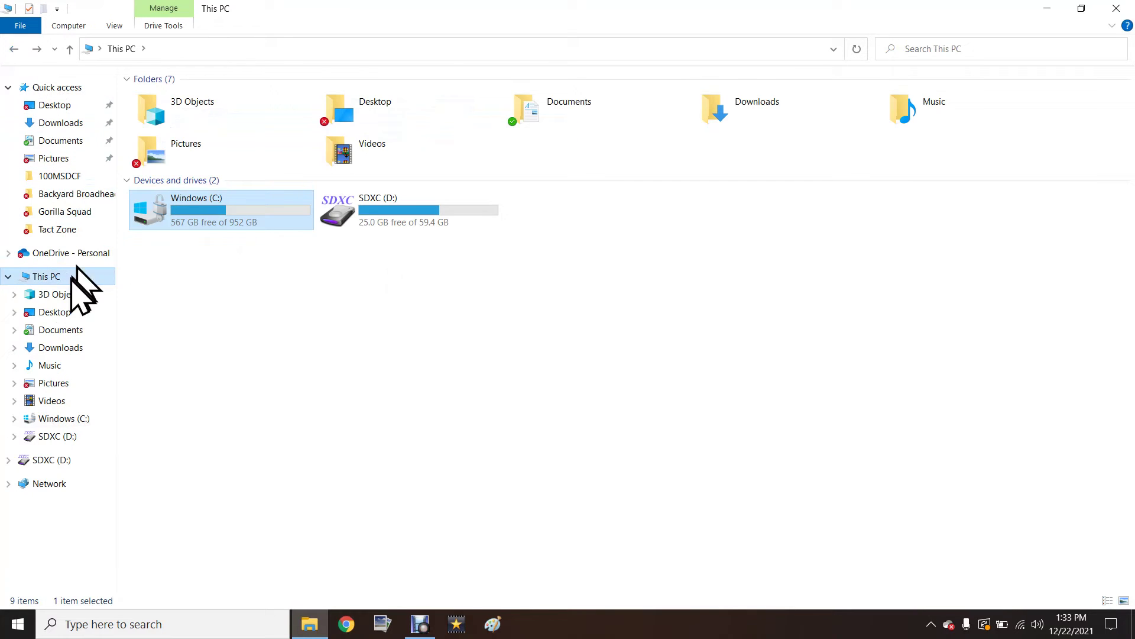
left_click(47, 277)
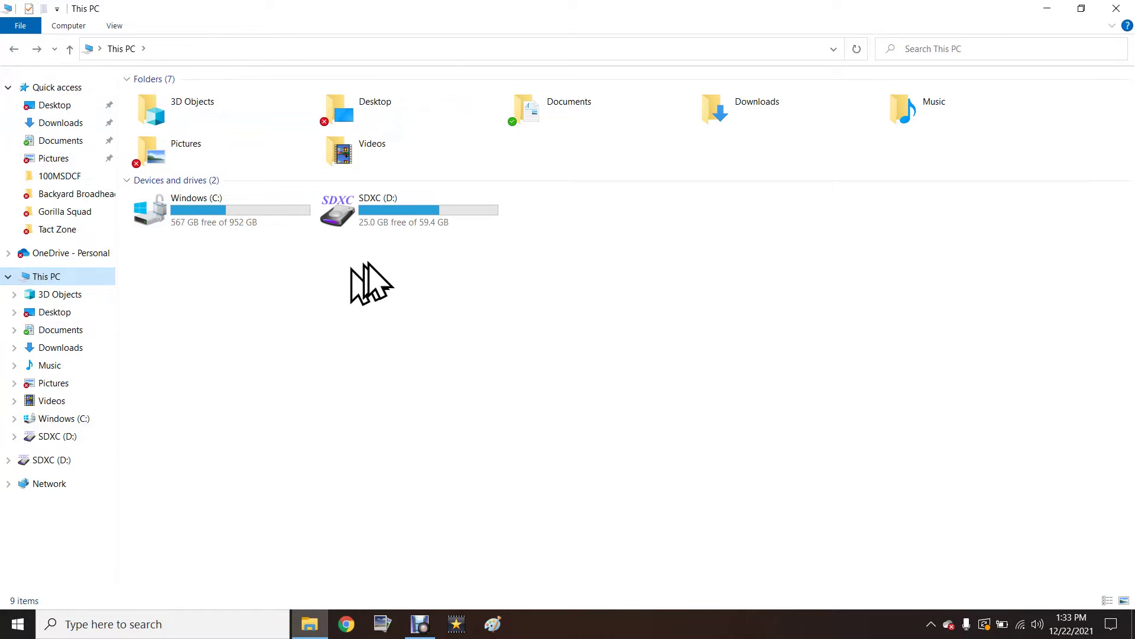
mouse_move(408, 211)
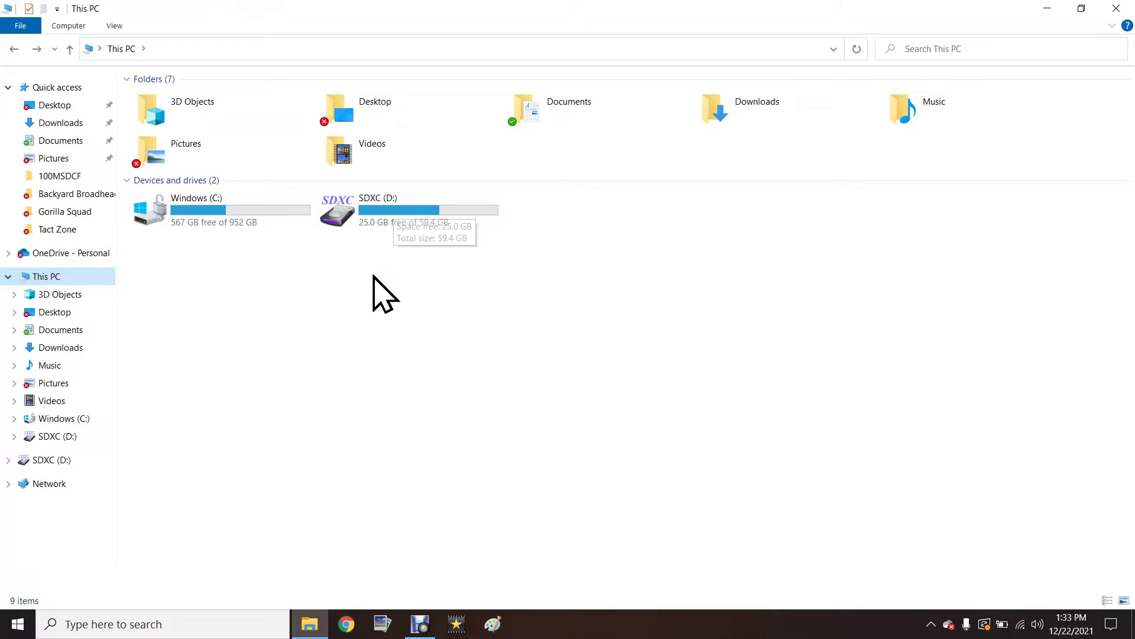
left_click(341, 218)
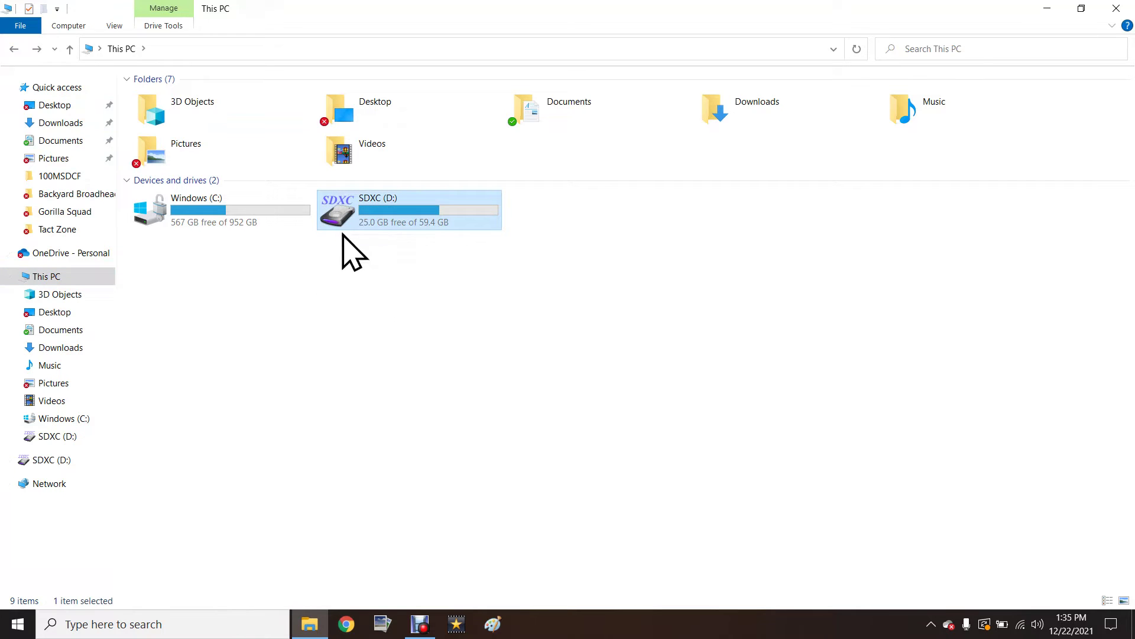
Open the SDXC (D:) card, then its DCIM and 100MSDCF folders.
double_click(341, 217)
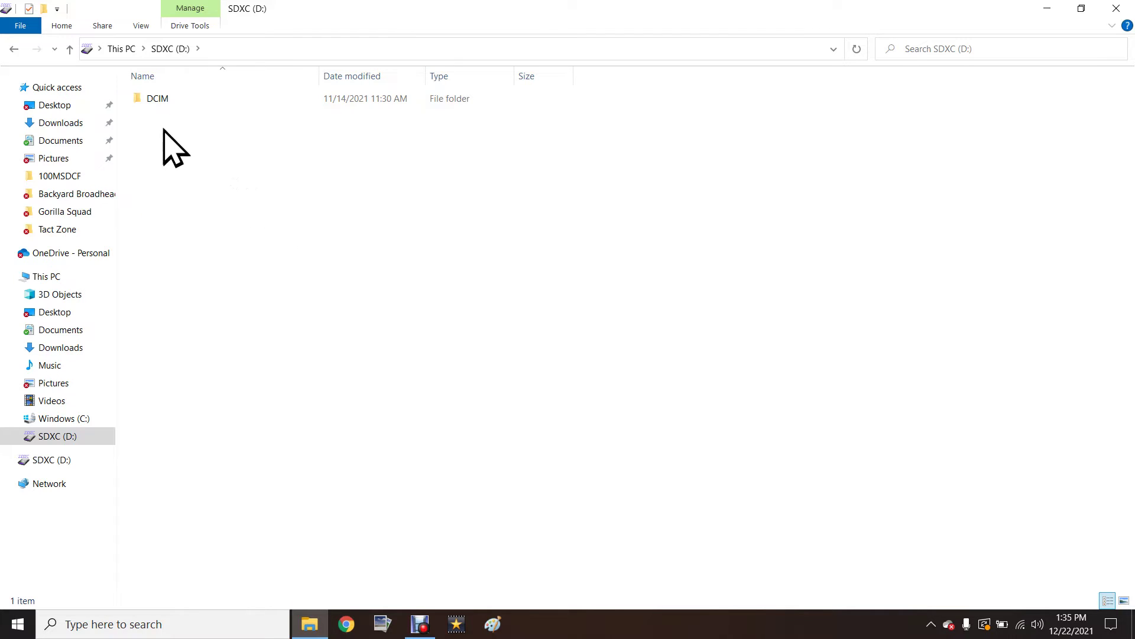
mouse_move(158, 98)
double_click(140, 99)
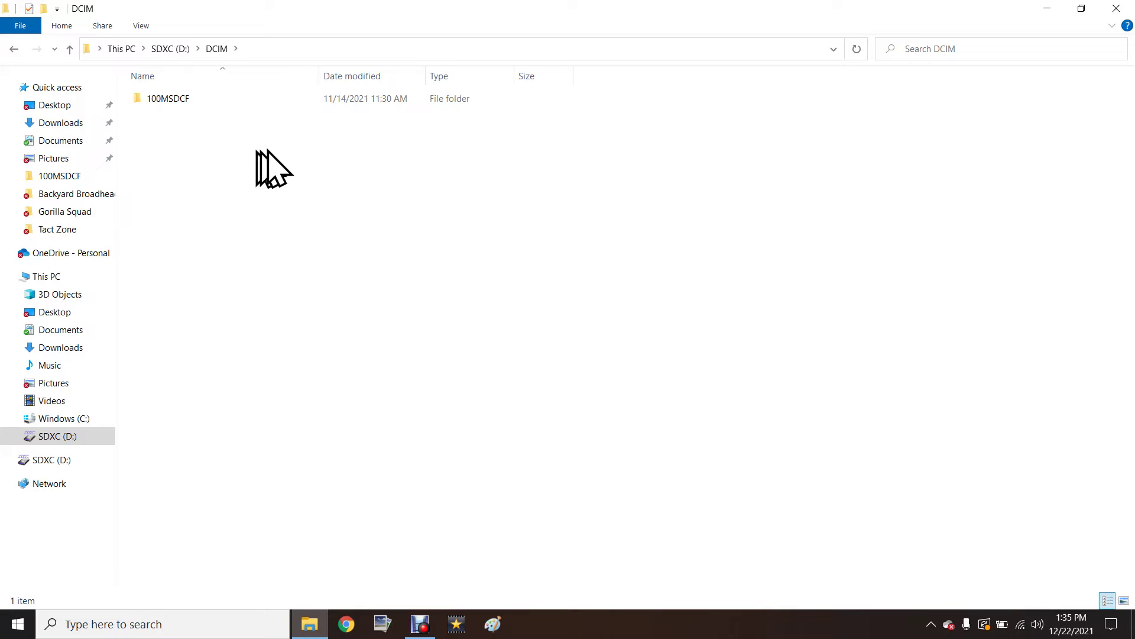
double_click(138, 101)
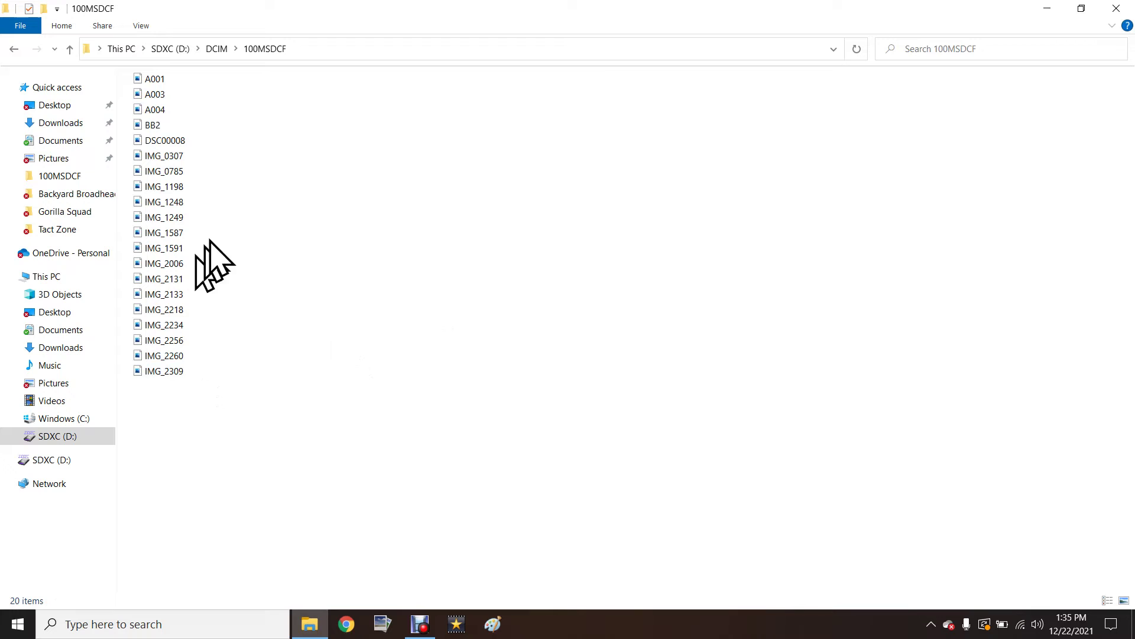
Show the pictures as Extra large icons and bring up A001's Open with choices.
left_click(140, 26)
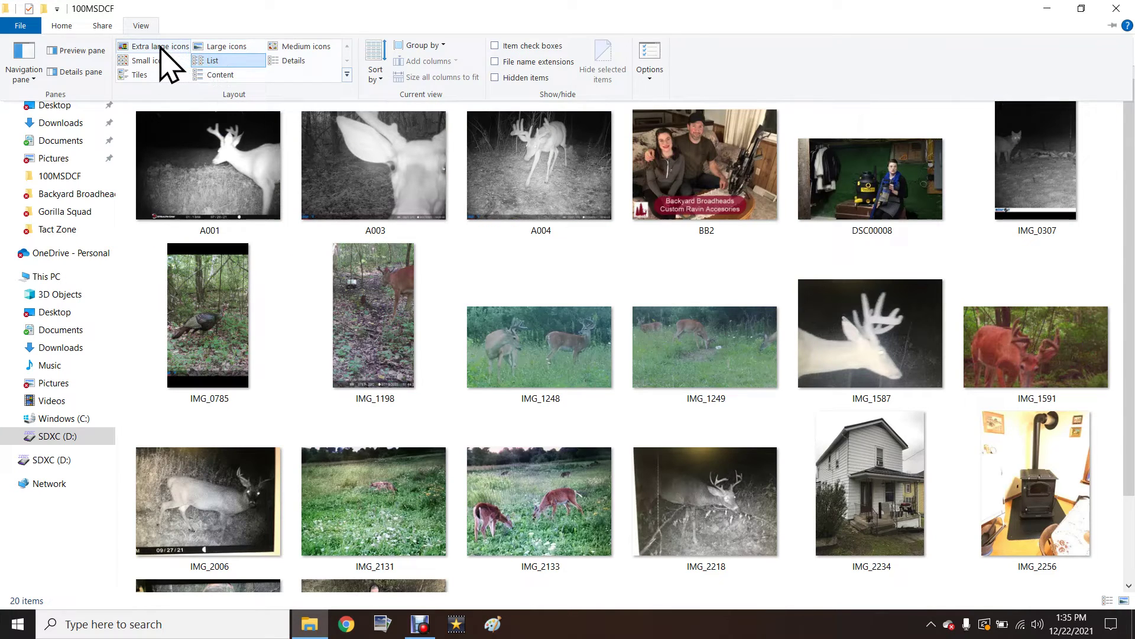
left_click(160, 48)
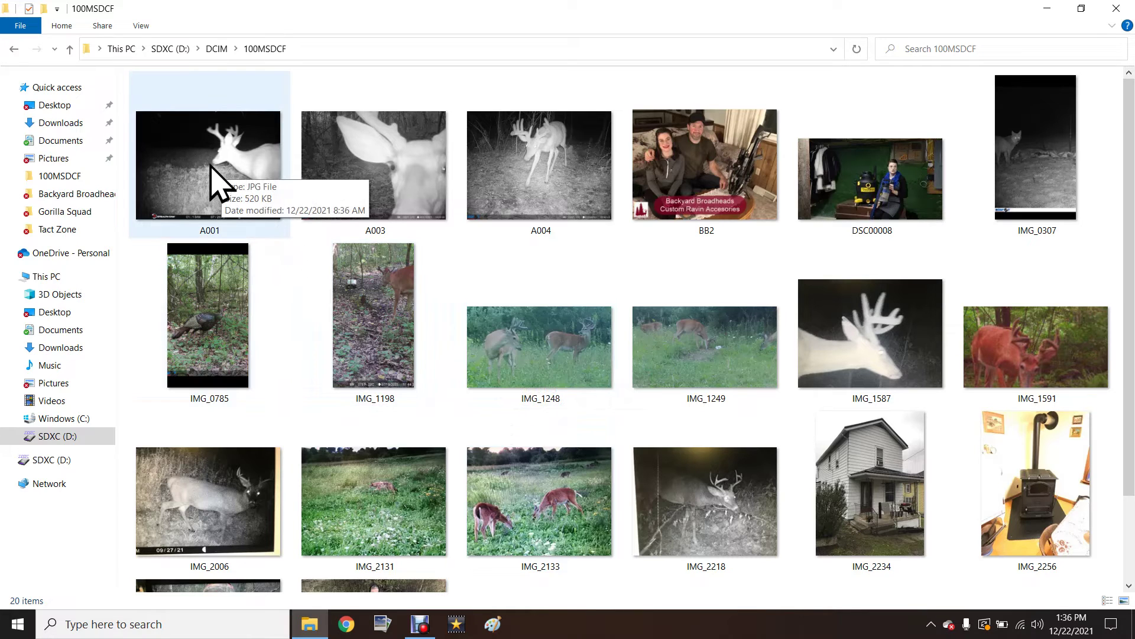
left_click(219, 180)
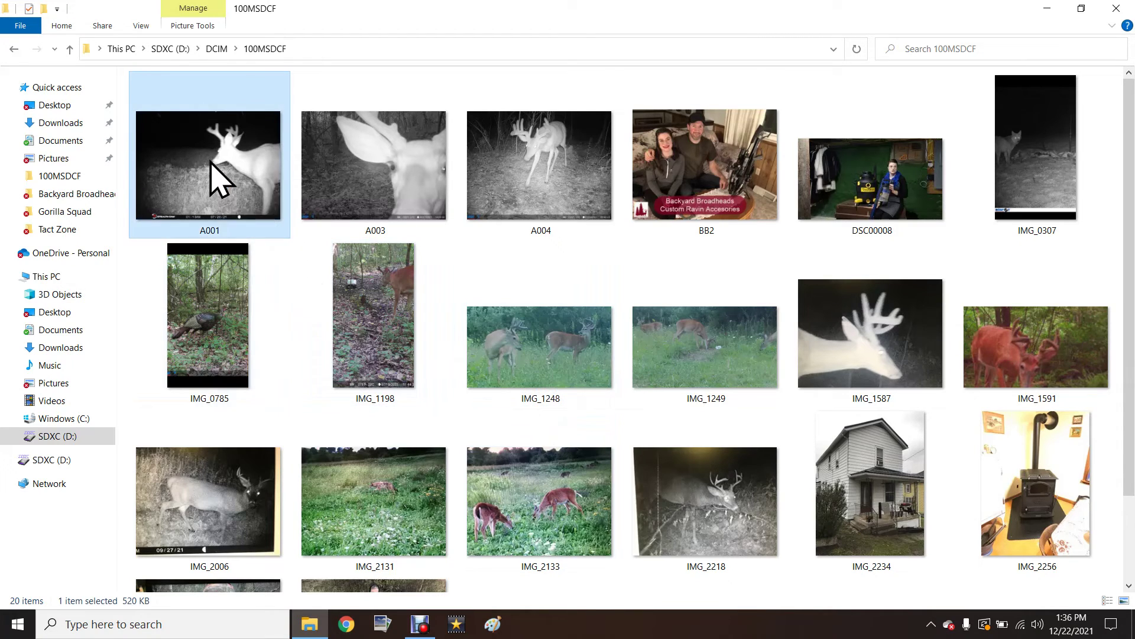
right_click(219, 180)
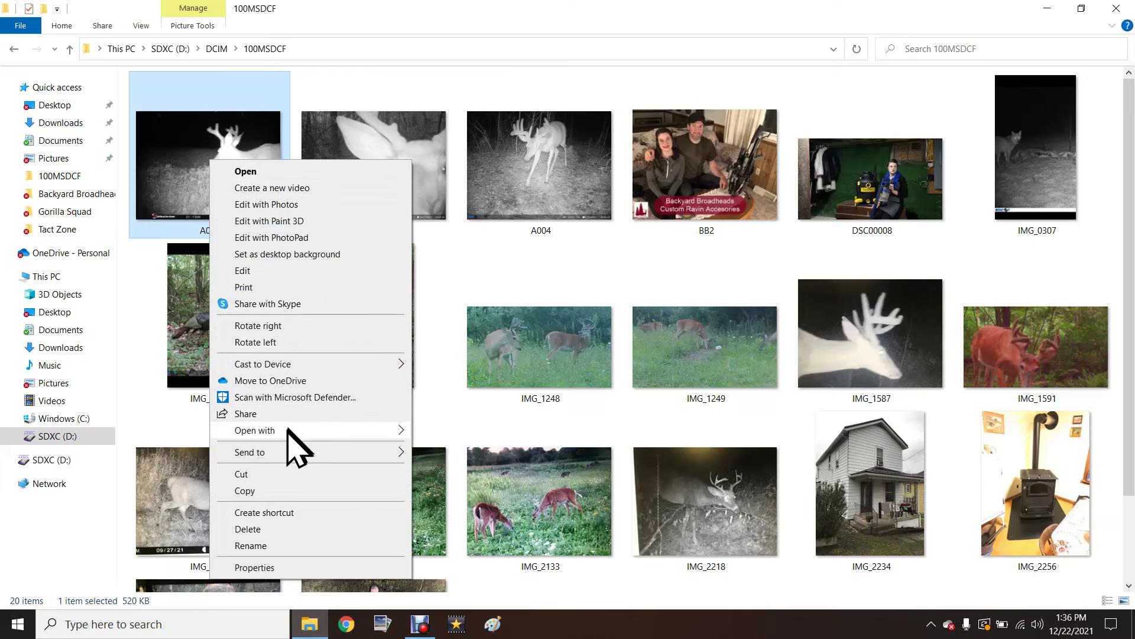
mouse_move(266, 430)
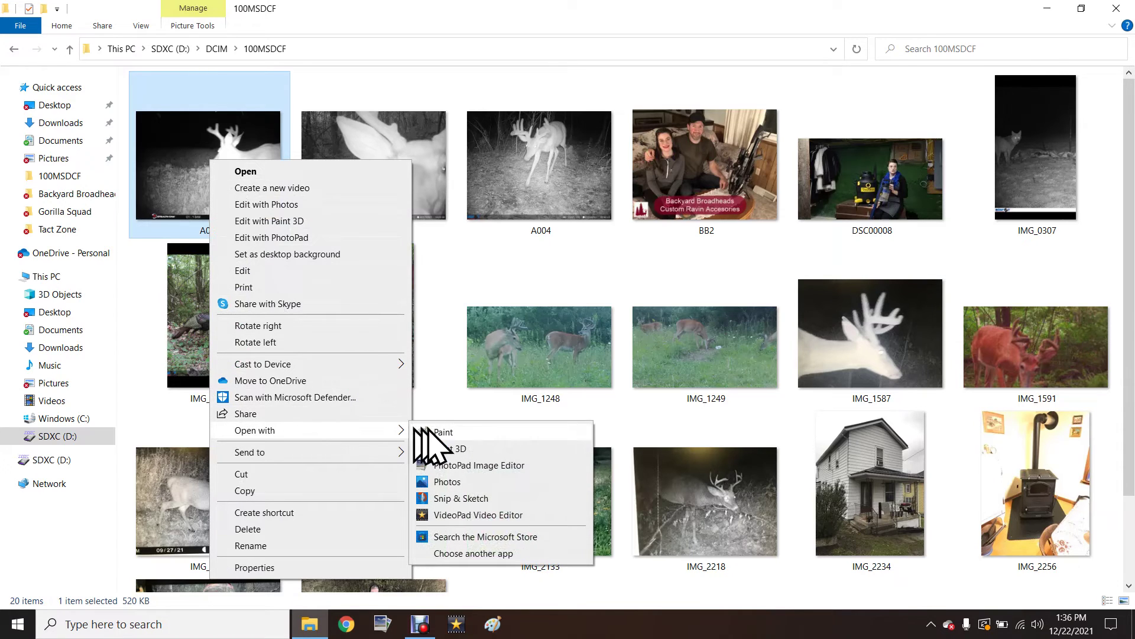
Open A001 in Photos and arrow through A003, A004, DSC00008 and IMG_0307.
left_click(449, 484)
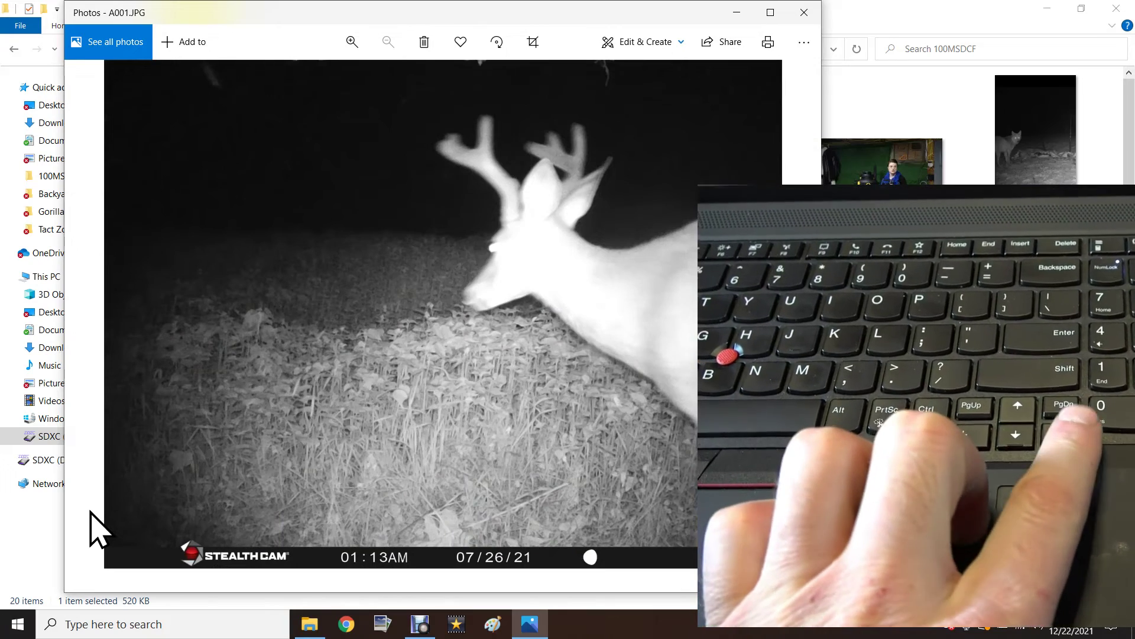
key("Right")
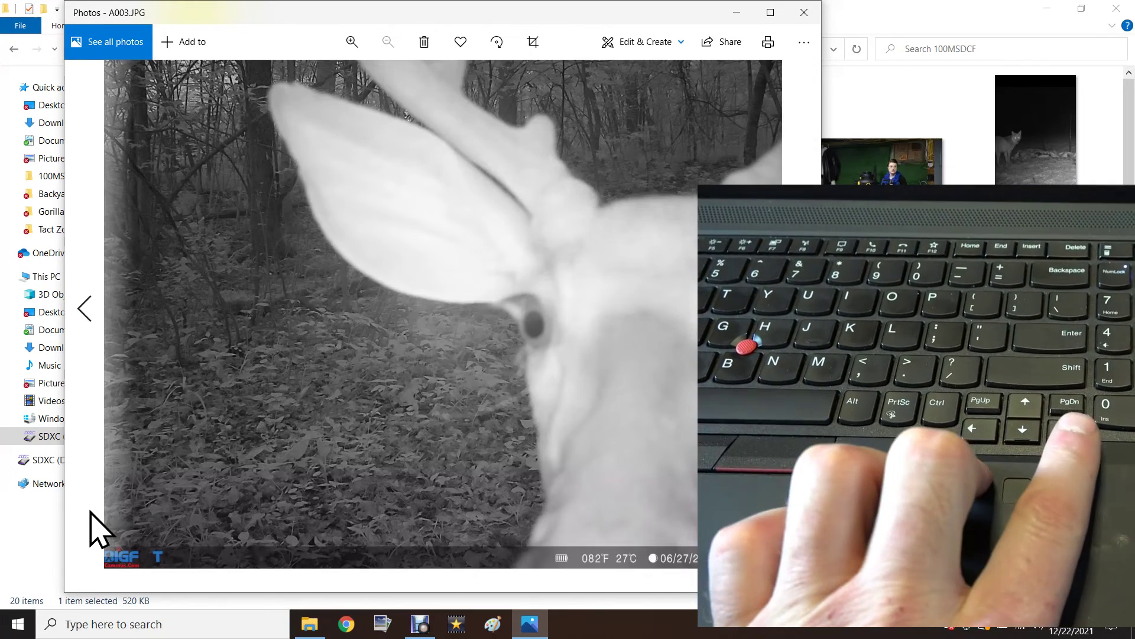
key("Left")
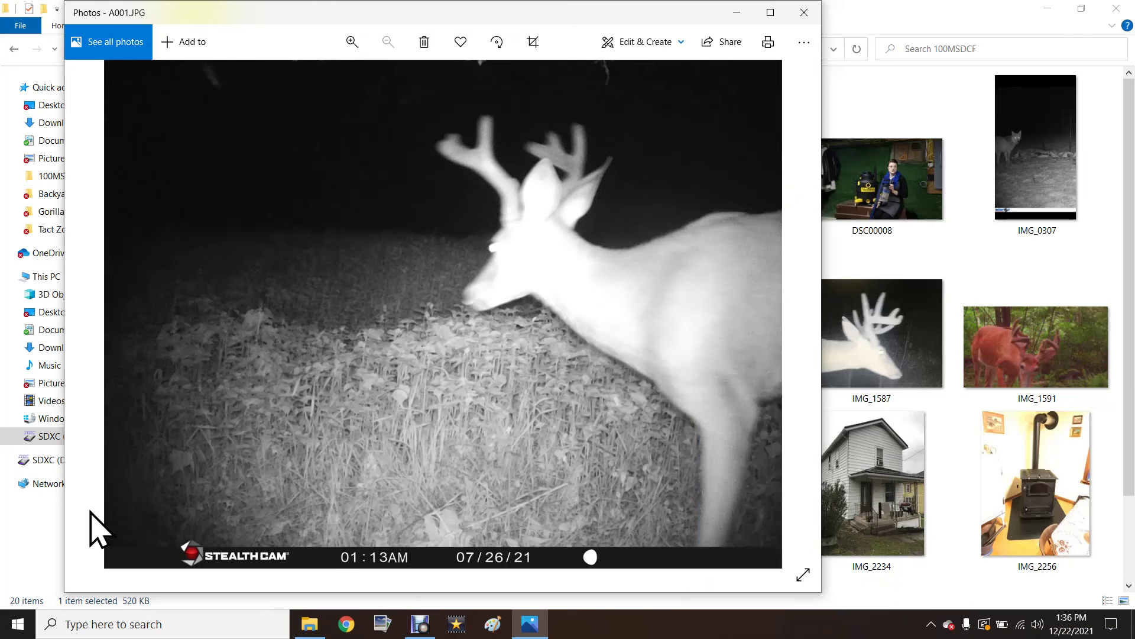
key("Right")
key("Right")
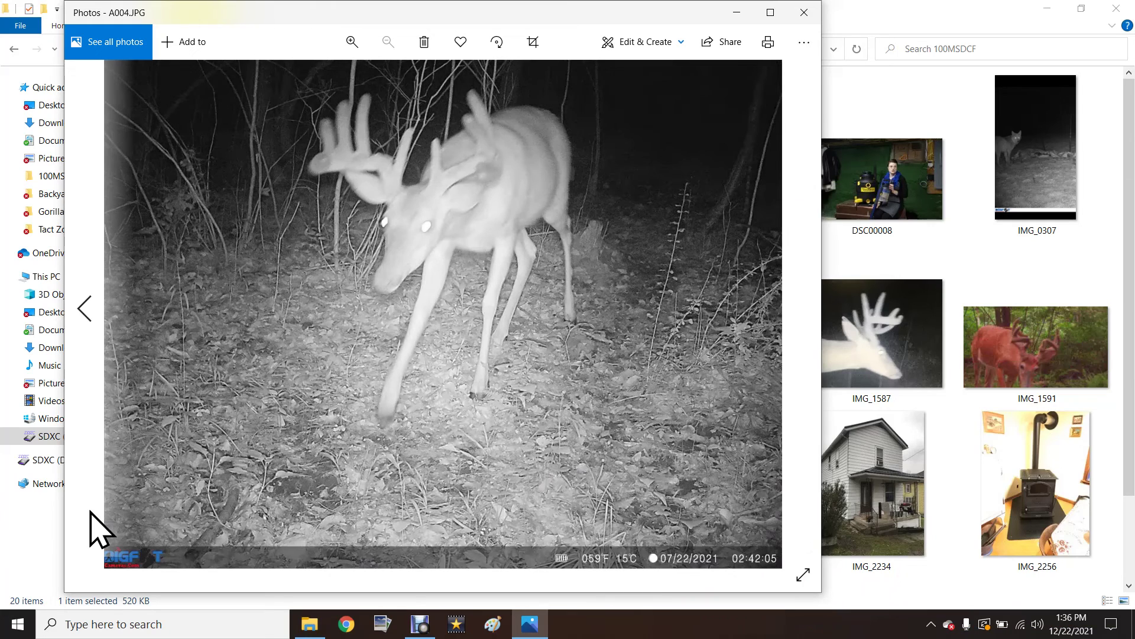
key("Right")
key("Right")
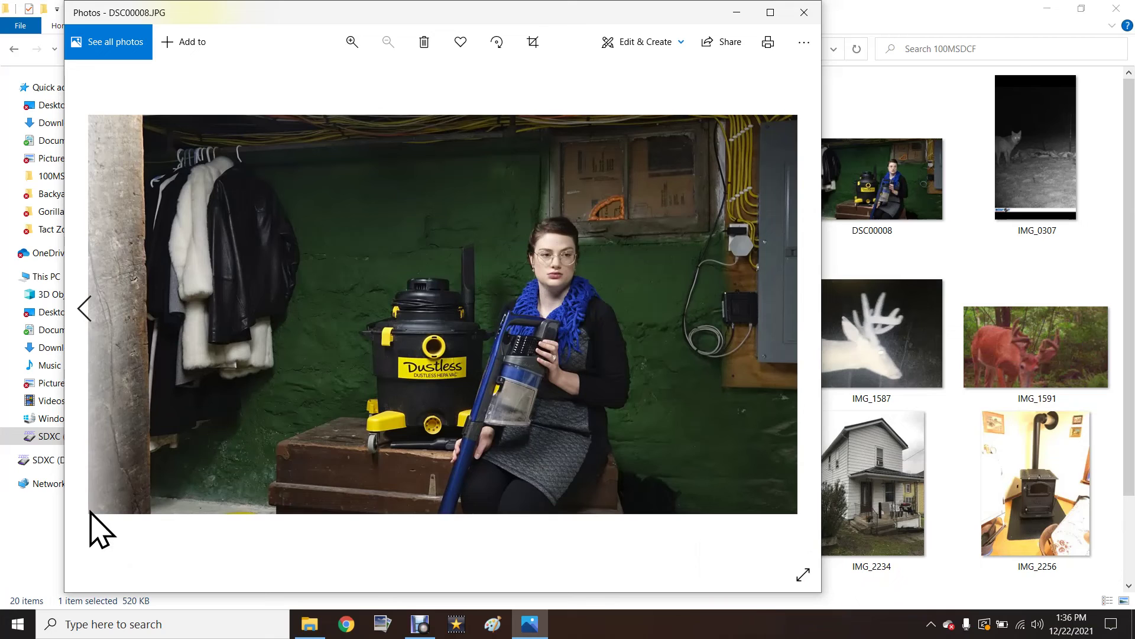
key("Left")
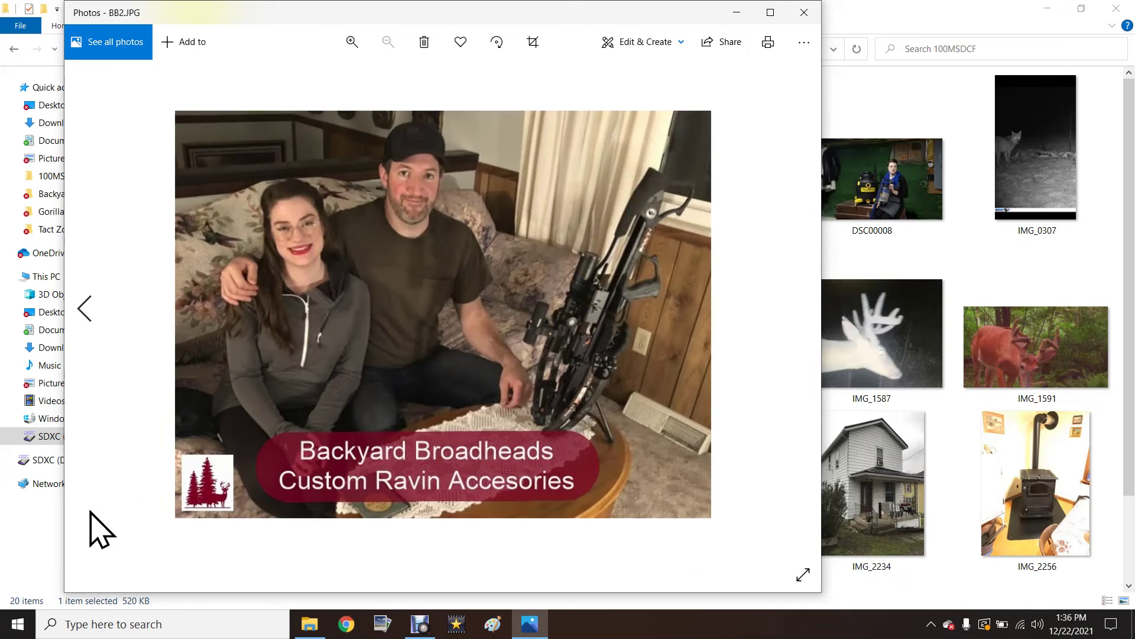
key("Right")
key("Right")
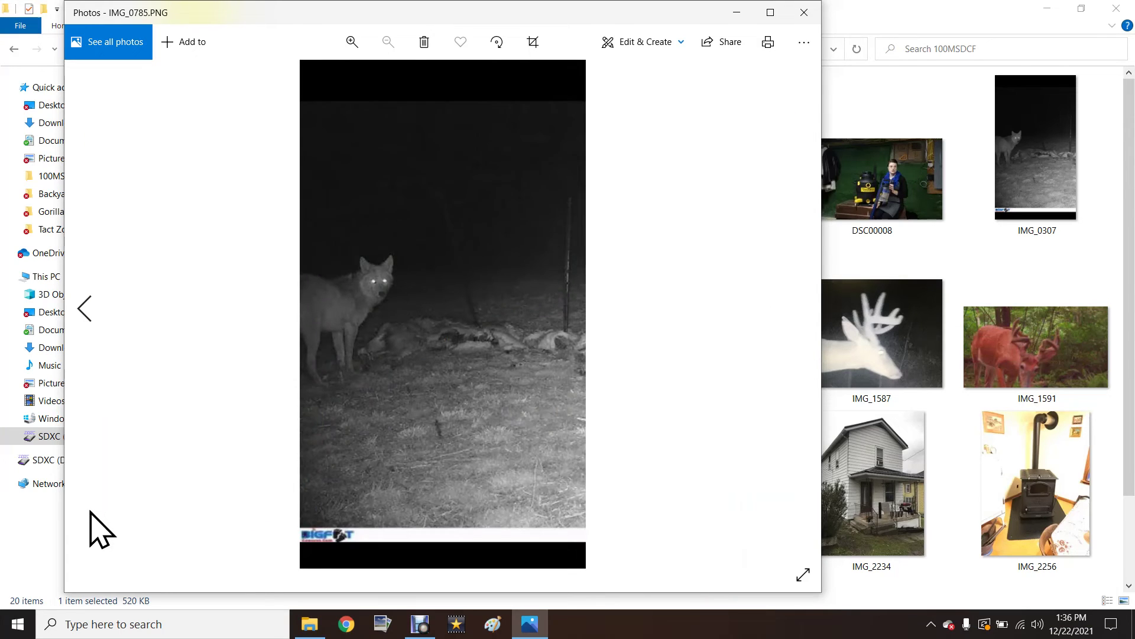
key("Right")
key("Right")
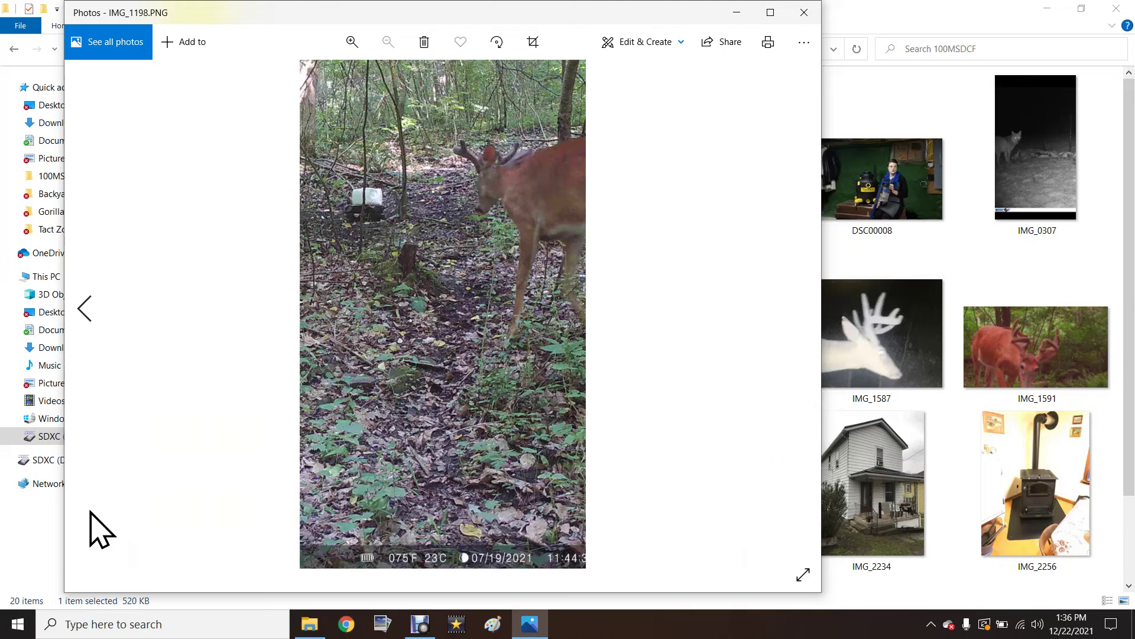
Delete IMG_1198 and IMG_1248, then arrow to the infrared buck IMG_2006.
key("Delete")
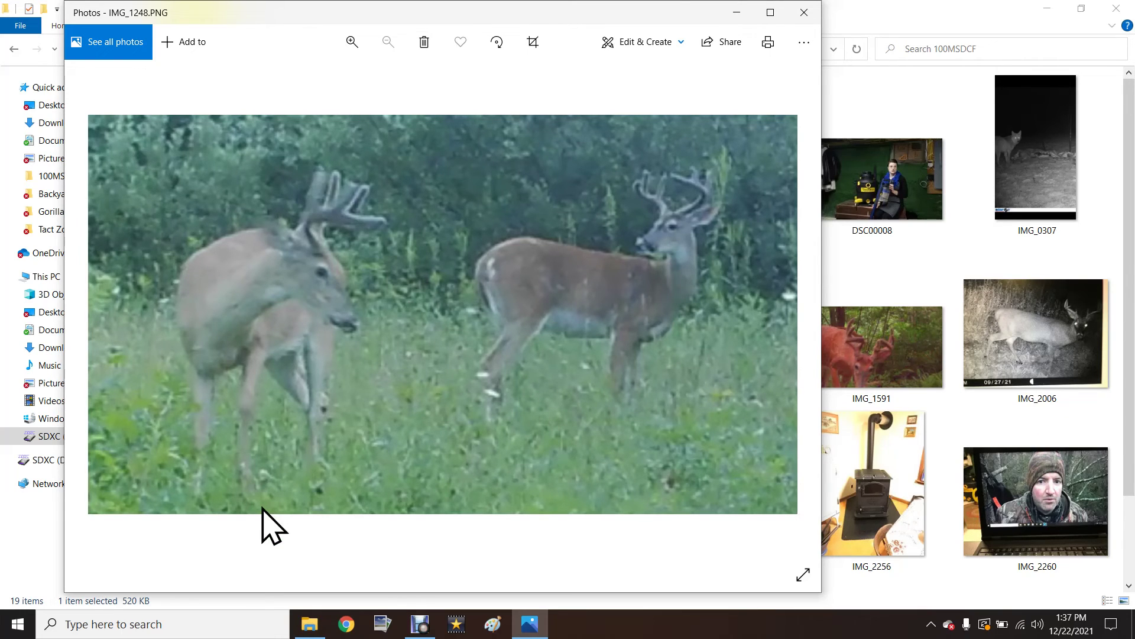
key("Delete")
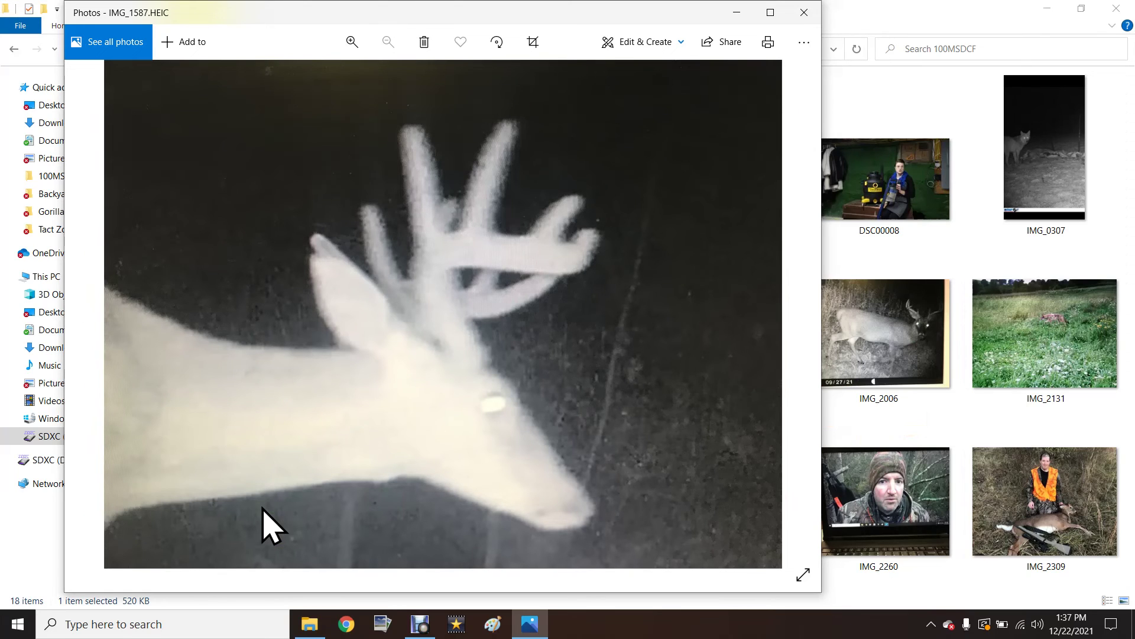
key("Right")
key("Right")
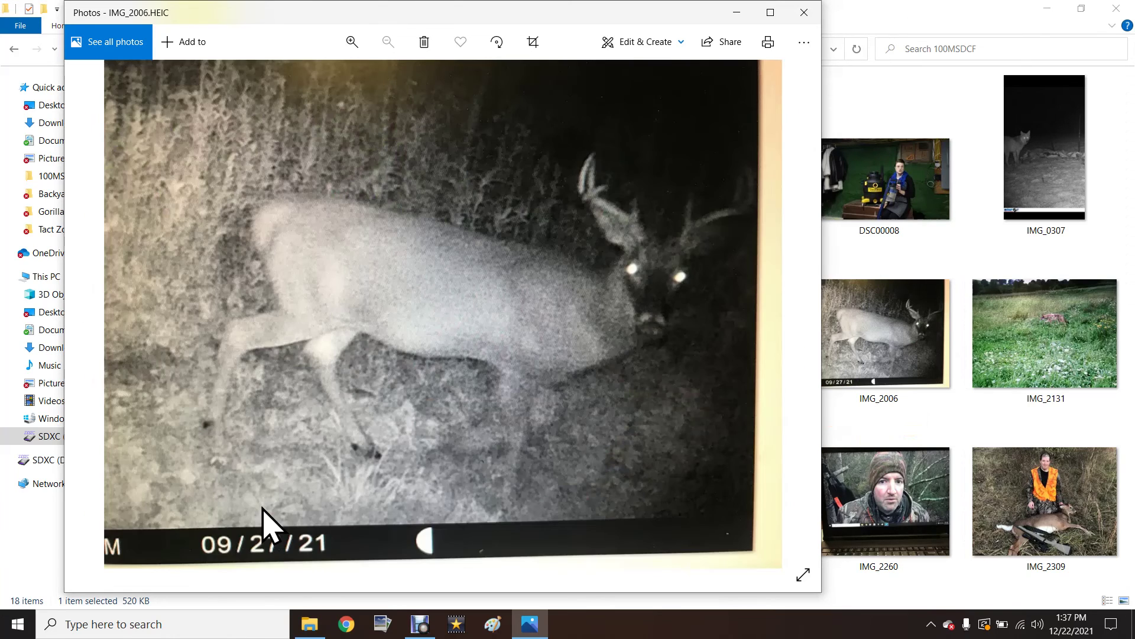
key("Right")
key("Right")
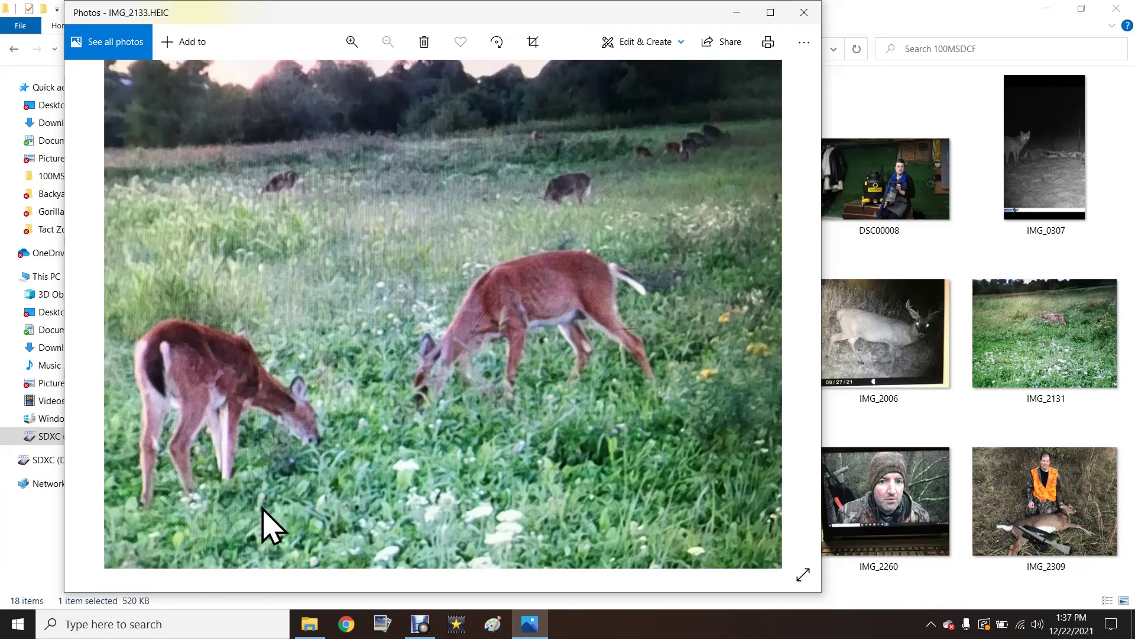
key("Left")
key("Left")
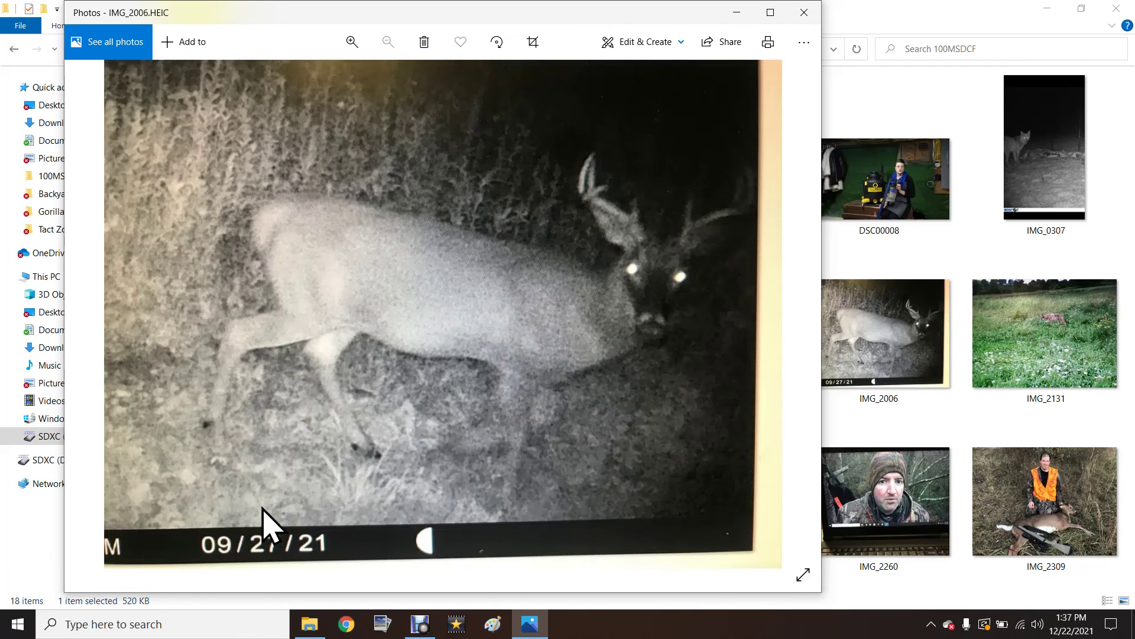